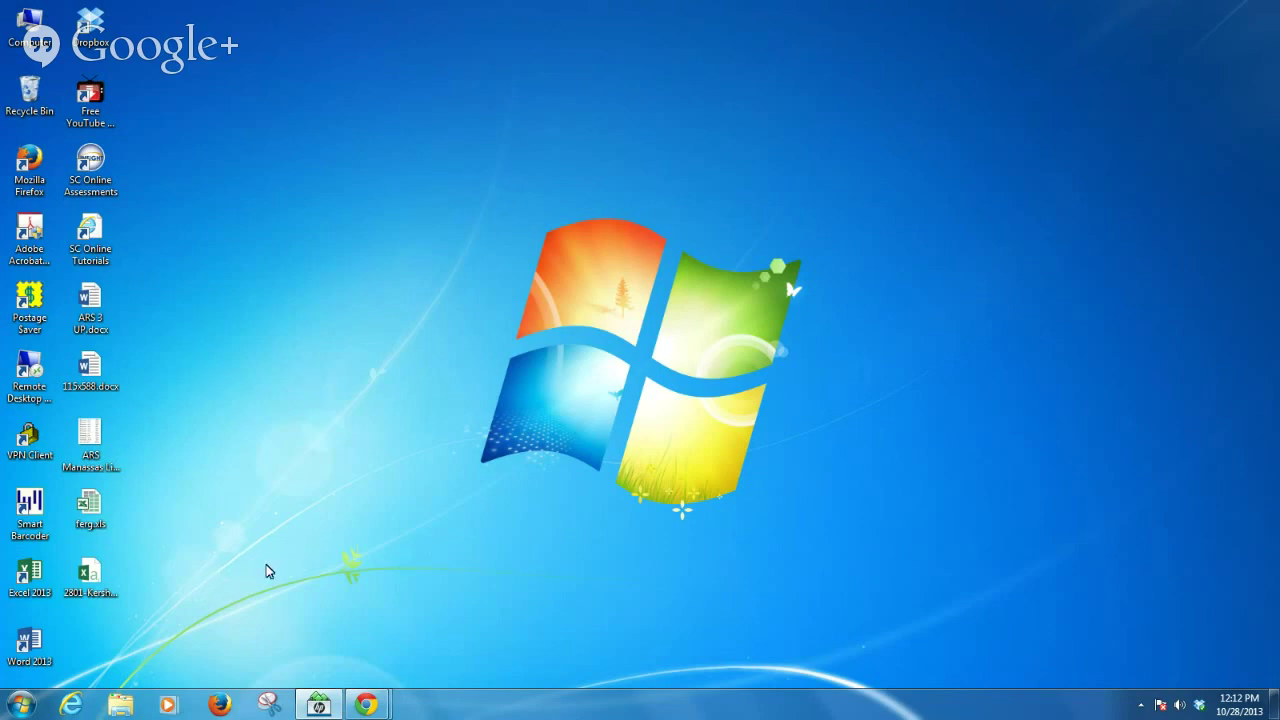
Open 2801-Kershaw-PASS-Spring-2013-data.csv from the desktop and check the record count of the District column
click(105, 586)
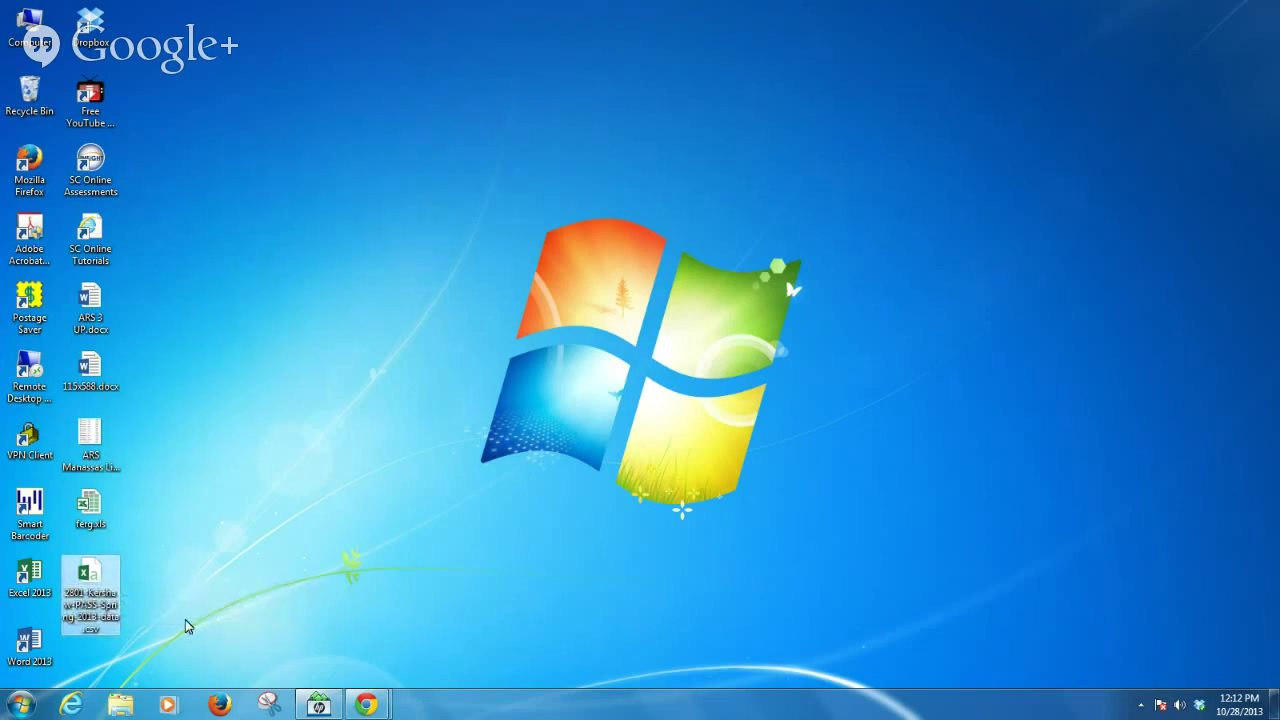
double_click(85, 578)
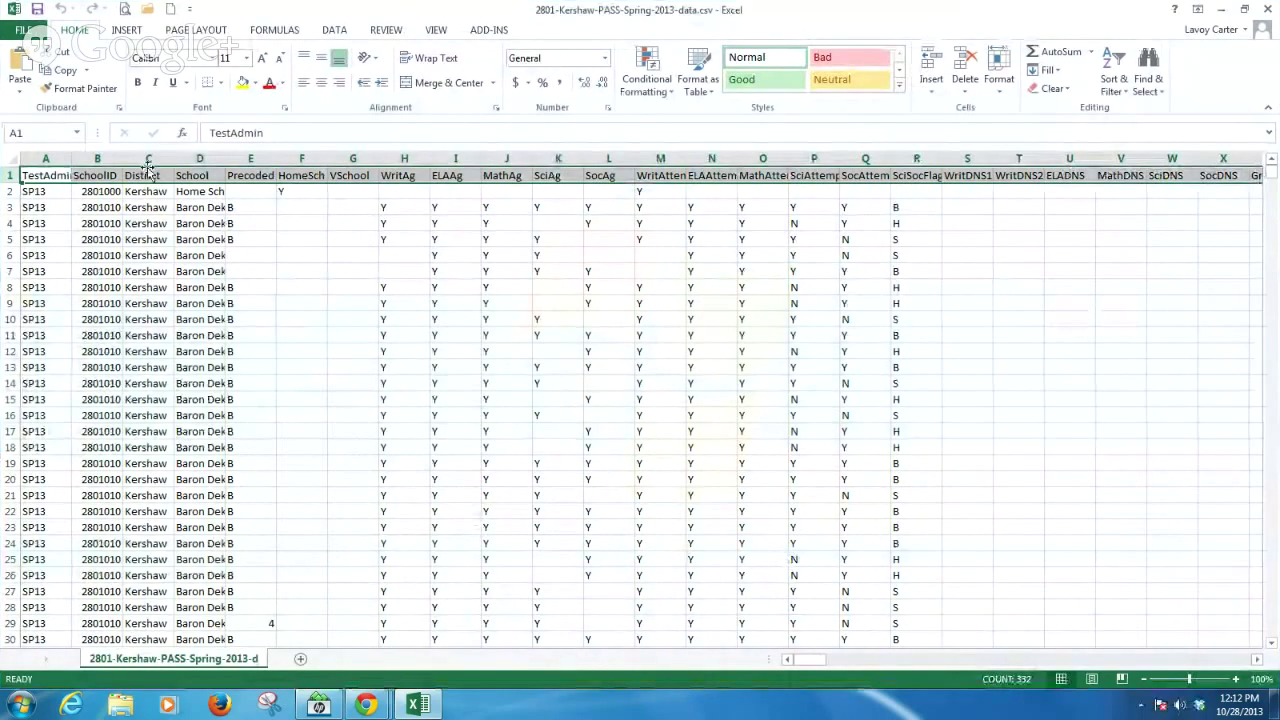
click(148, 158)
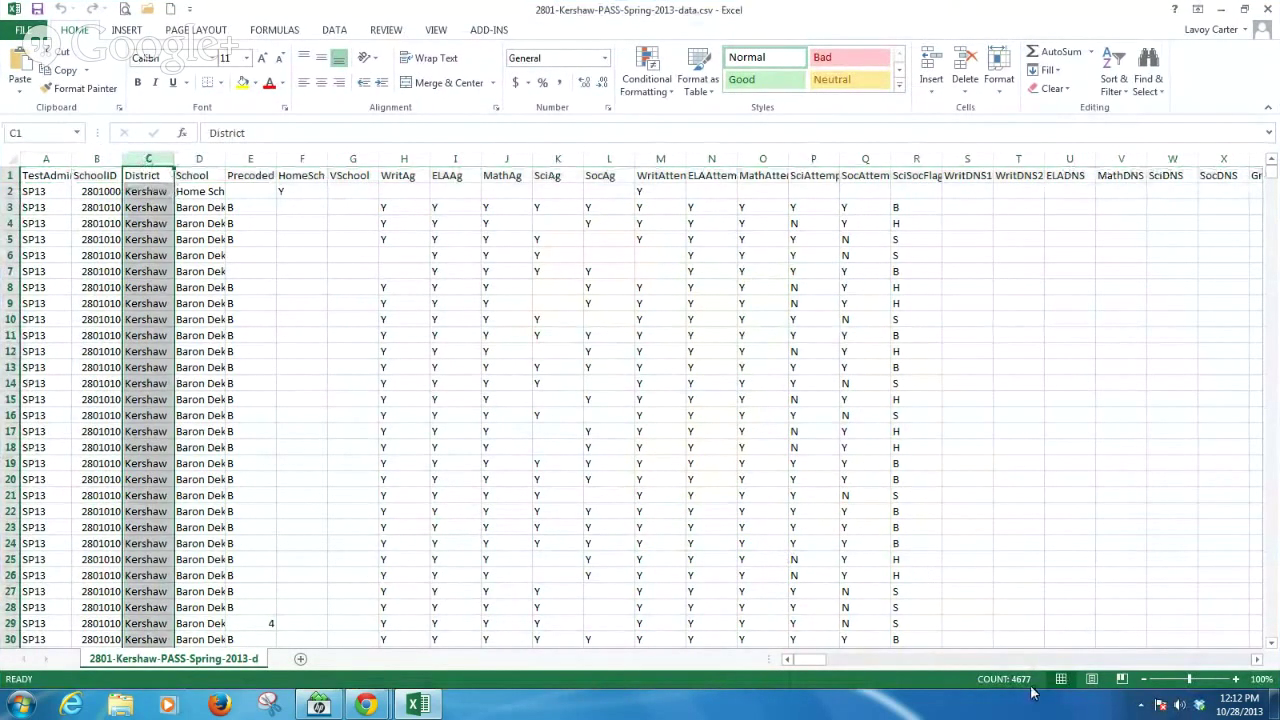
Create a PivotTable from the full data range on a new worksheet and compare its fields with the source column headers
click(44, 177)
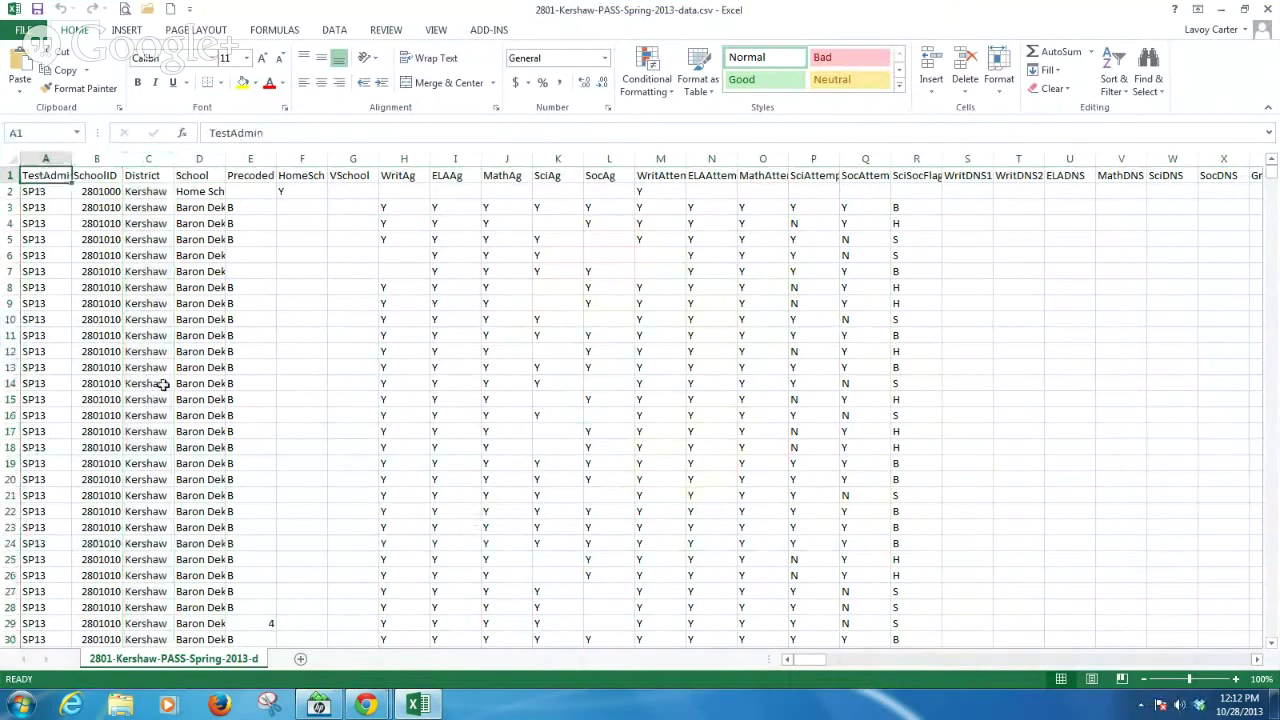
click(127, 30)
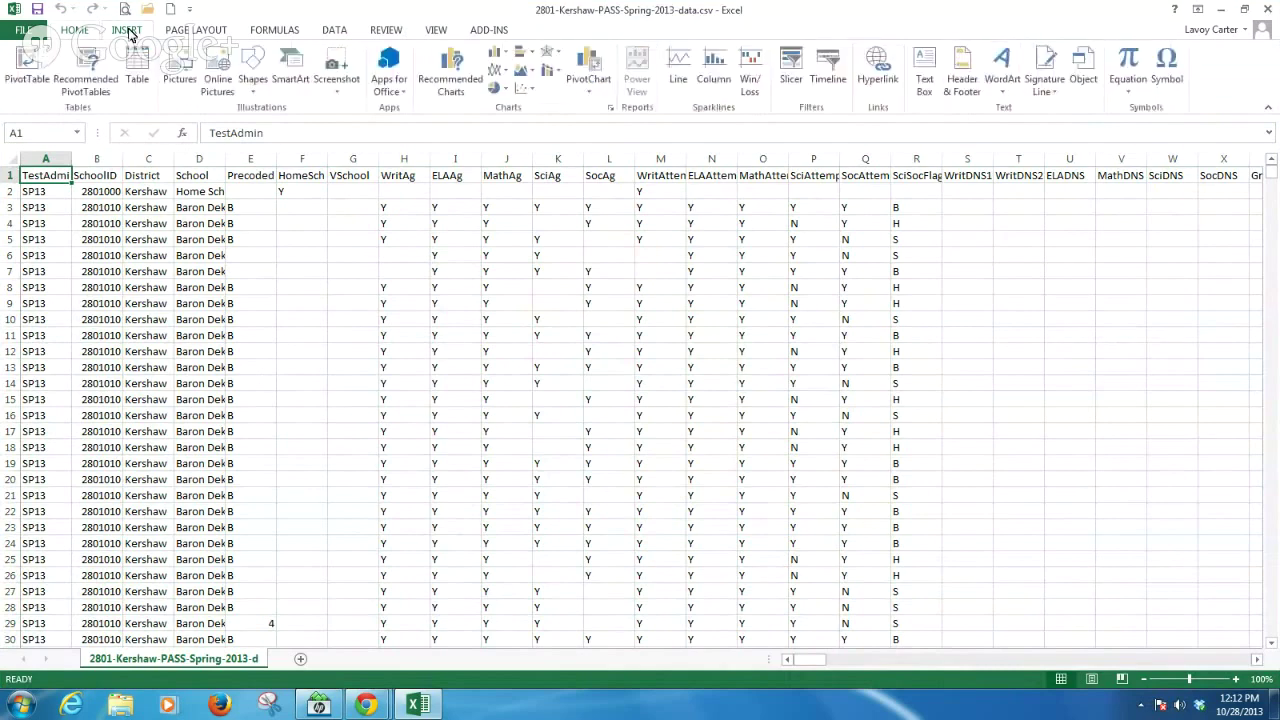
click(30, 72)
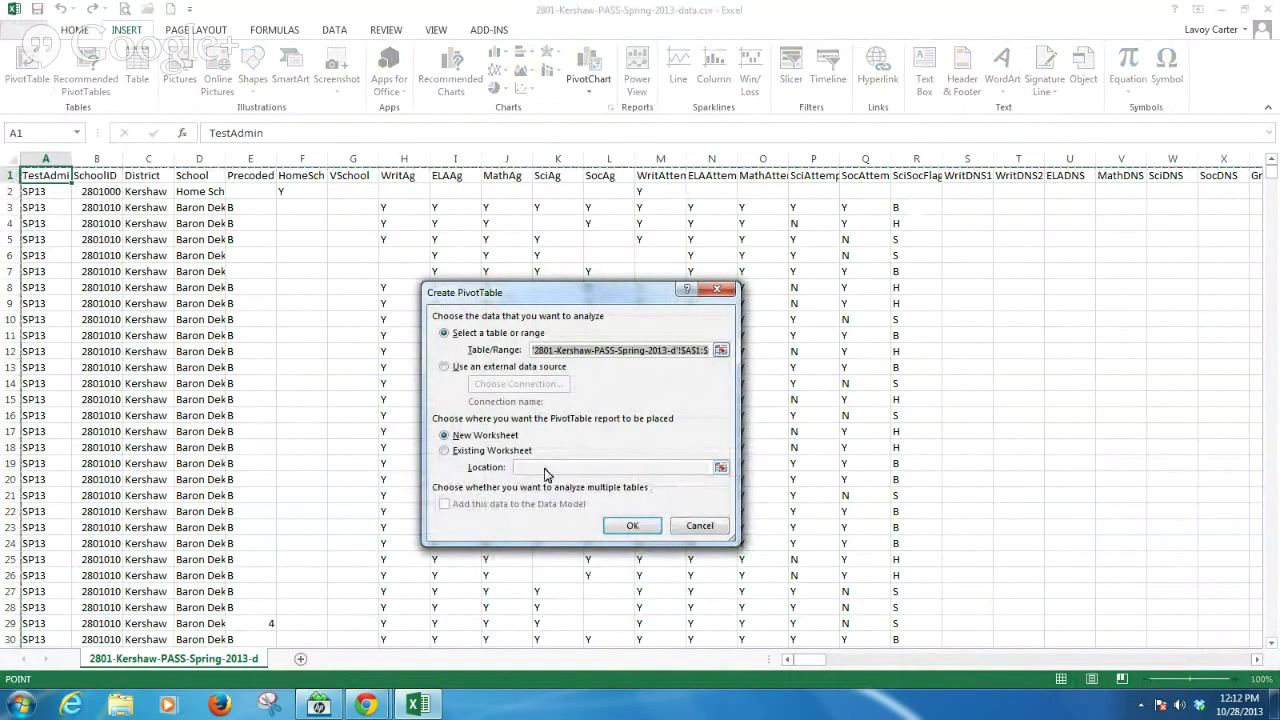
click(632, 527)
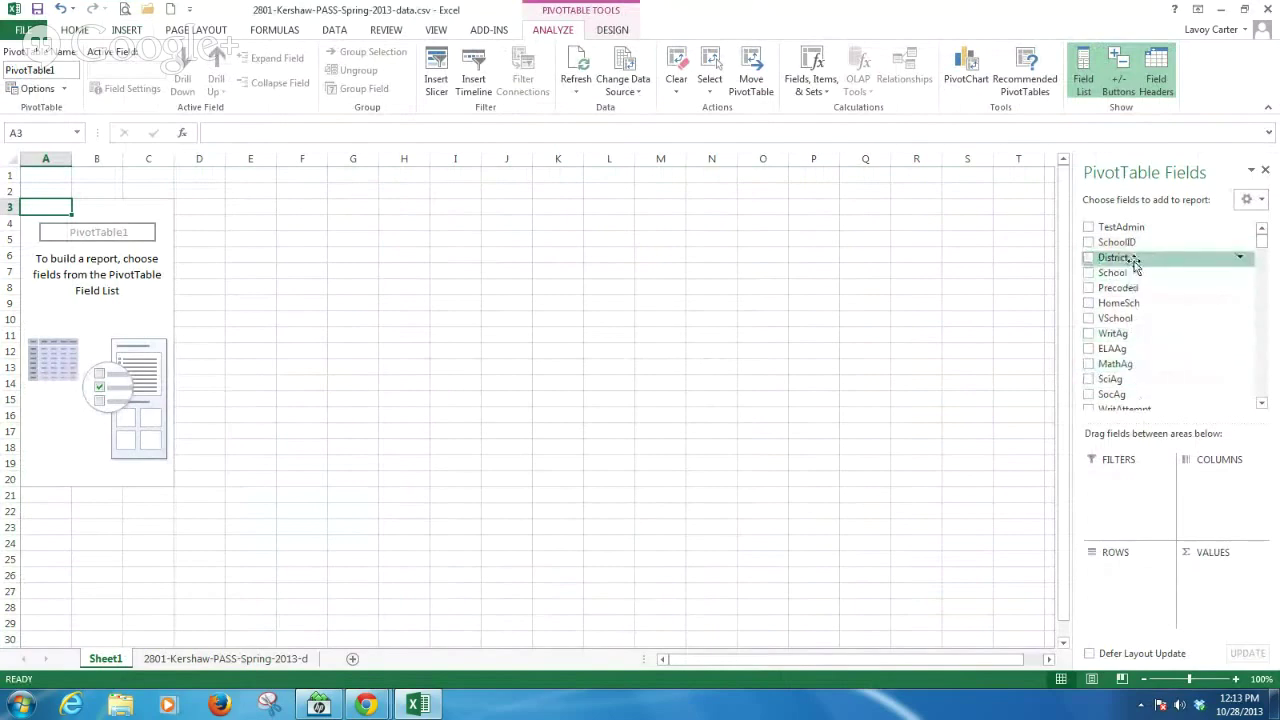
click(300, 660)
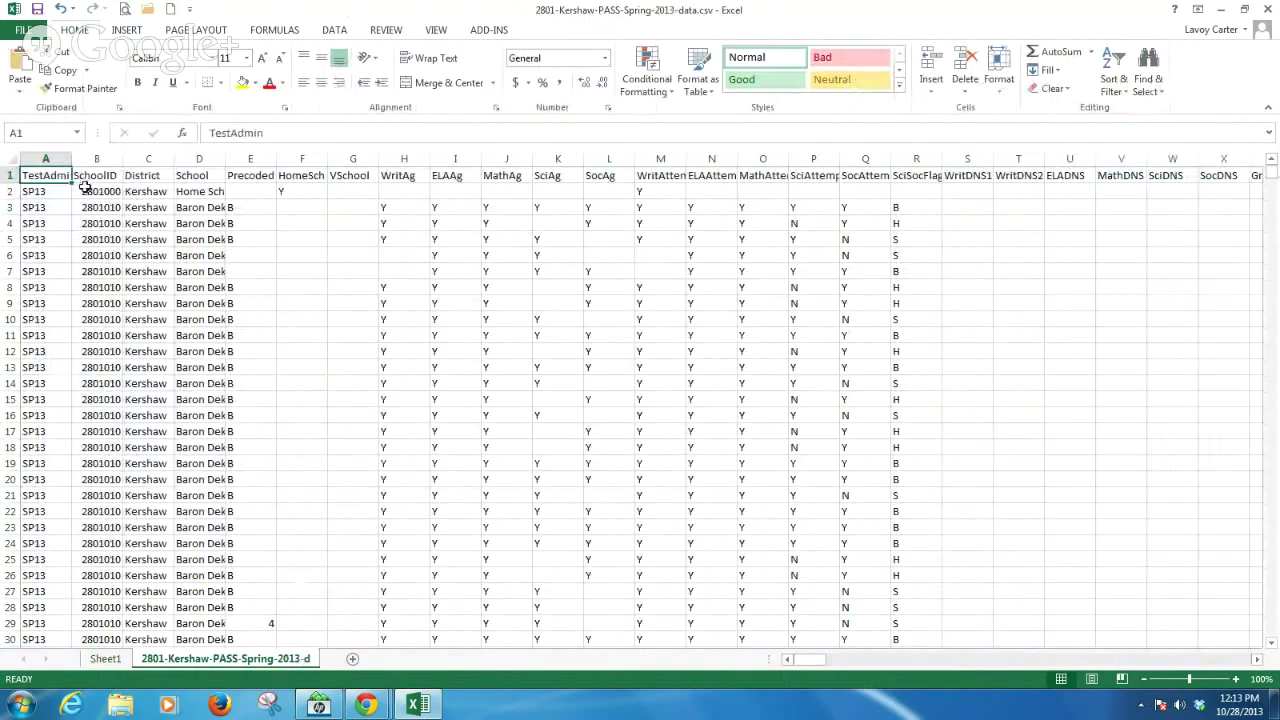
click(105, 660)
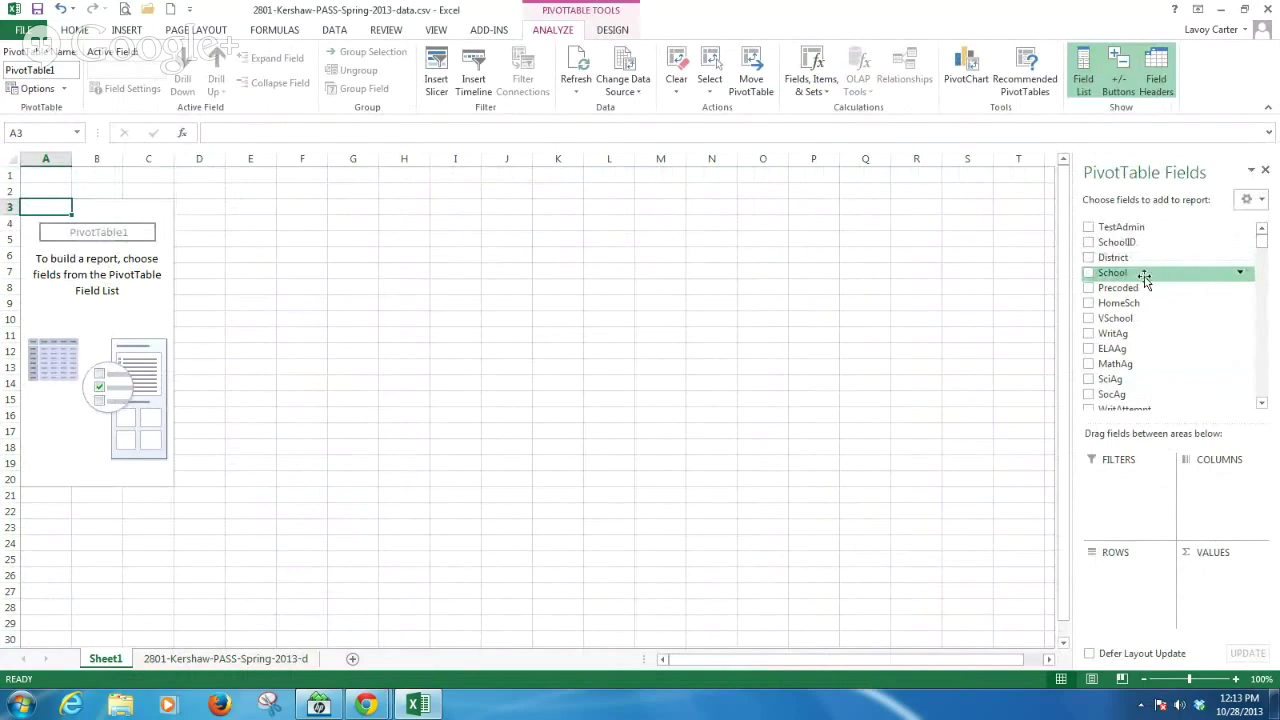
Set School as the PivotTable's report filter and add PermID as a counted value
drag(1126, 276, 1122, 492)
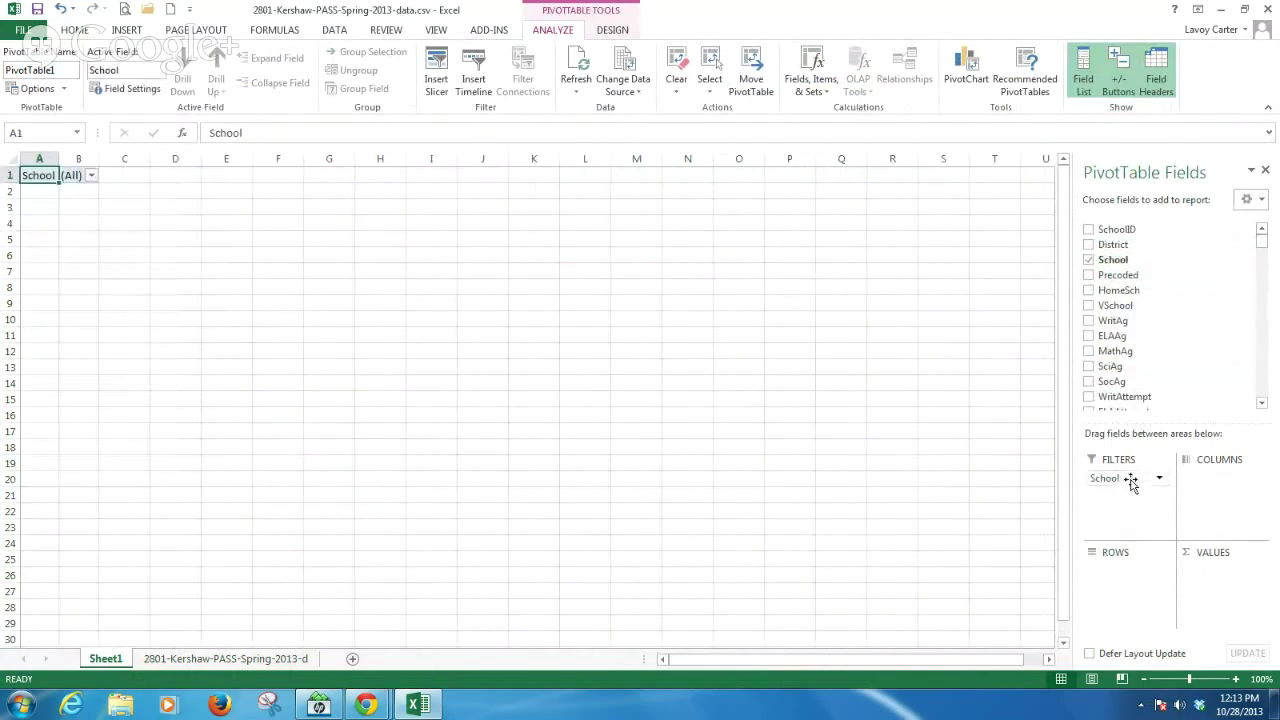
click(1262, 401)
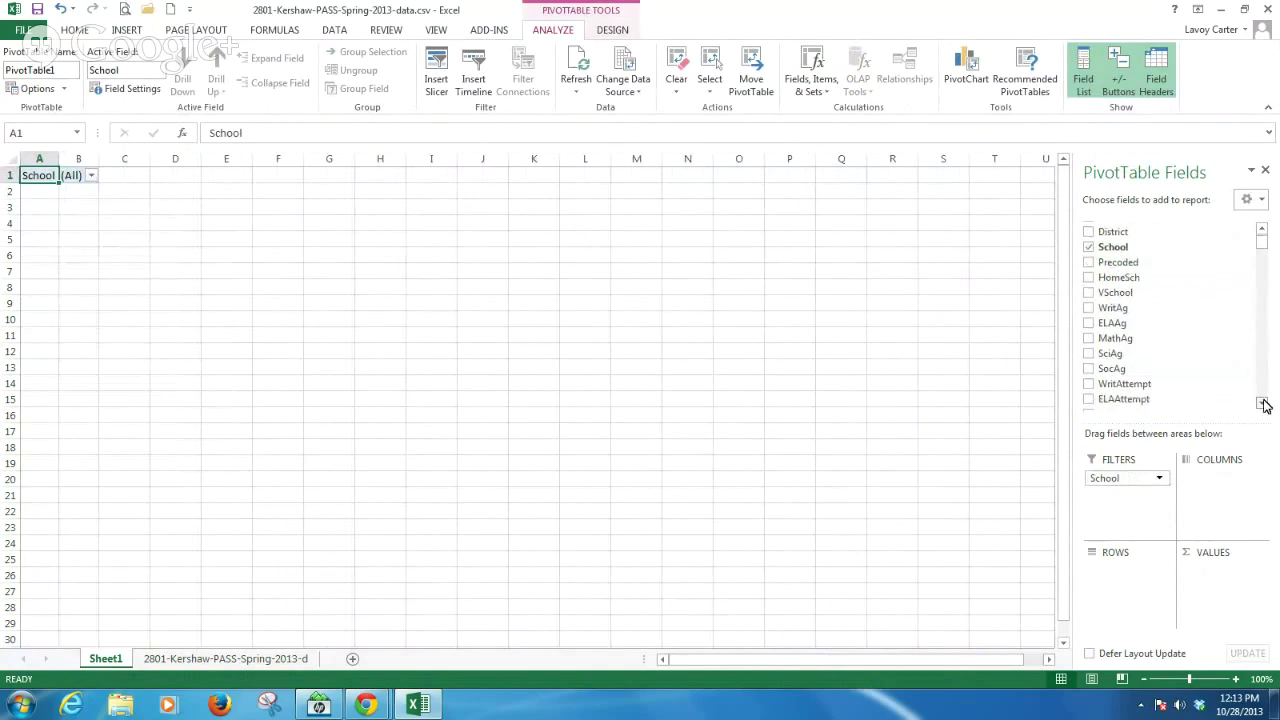
drag(1262, 401, 1262, 404)
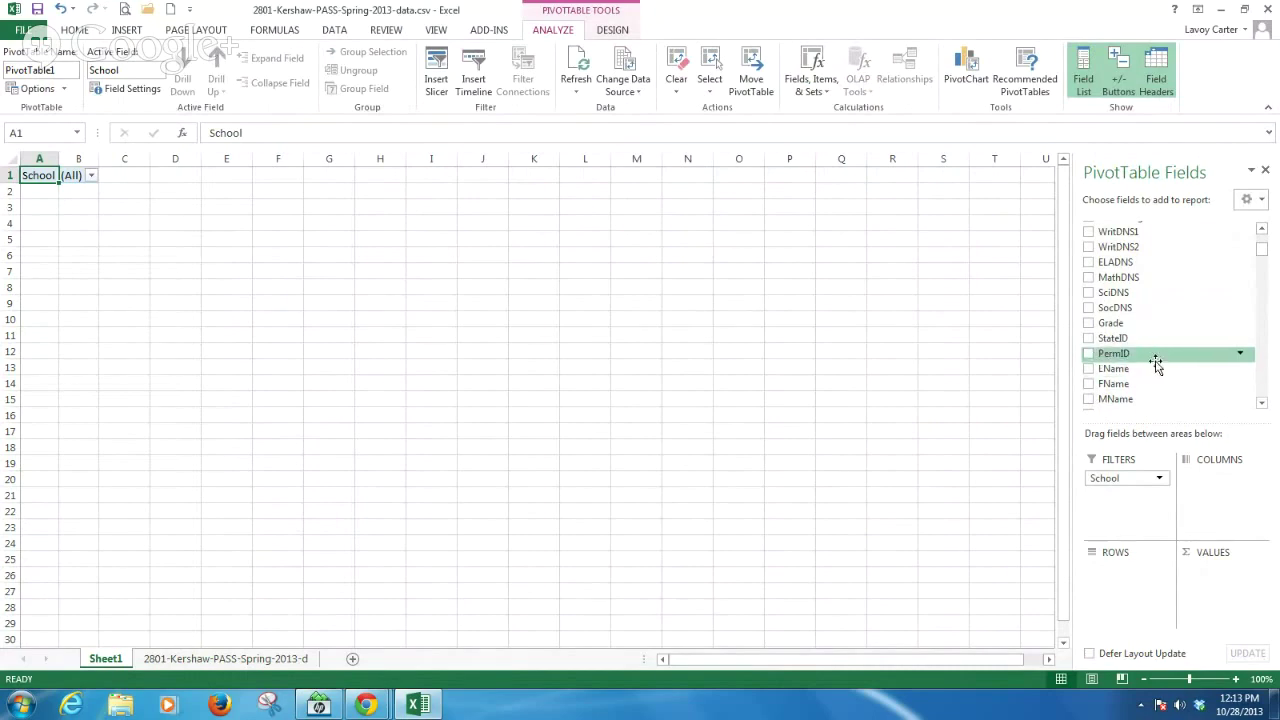
drag(1118, 358, 1218, 594)
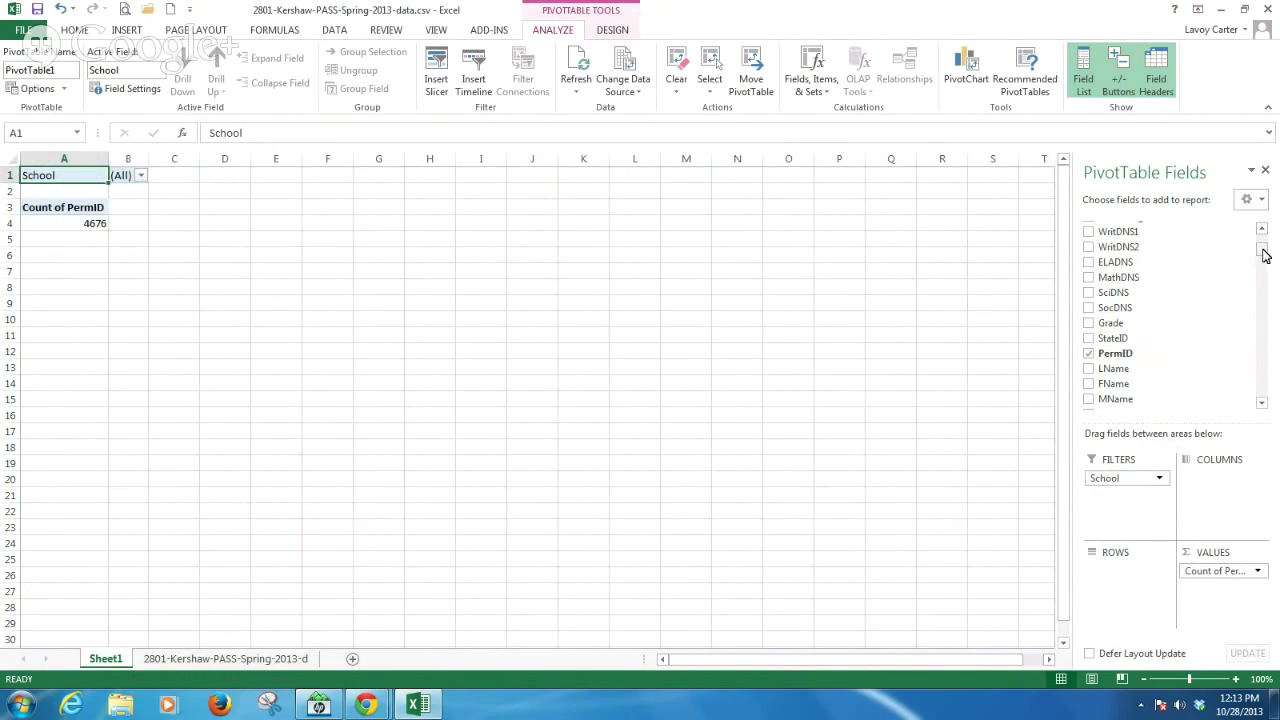
Add ELAGrade as the PivotTable's row field and ELALev as its column field
drag(1262, 254, 1272, 283)
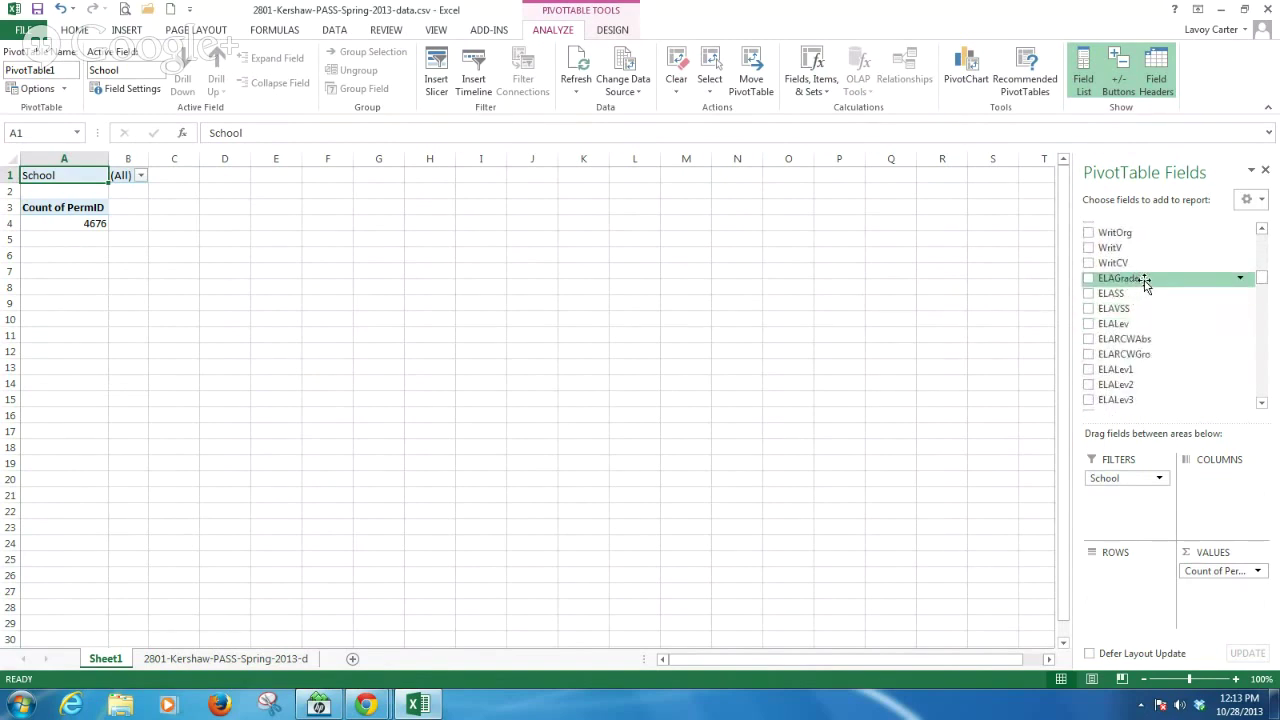
drag(1145, 283, 1145, 593)
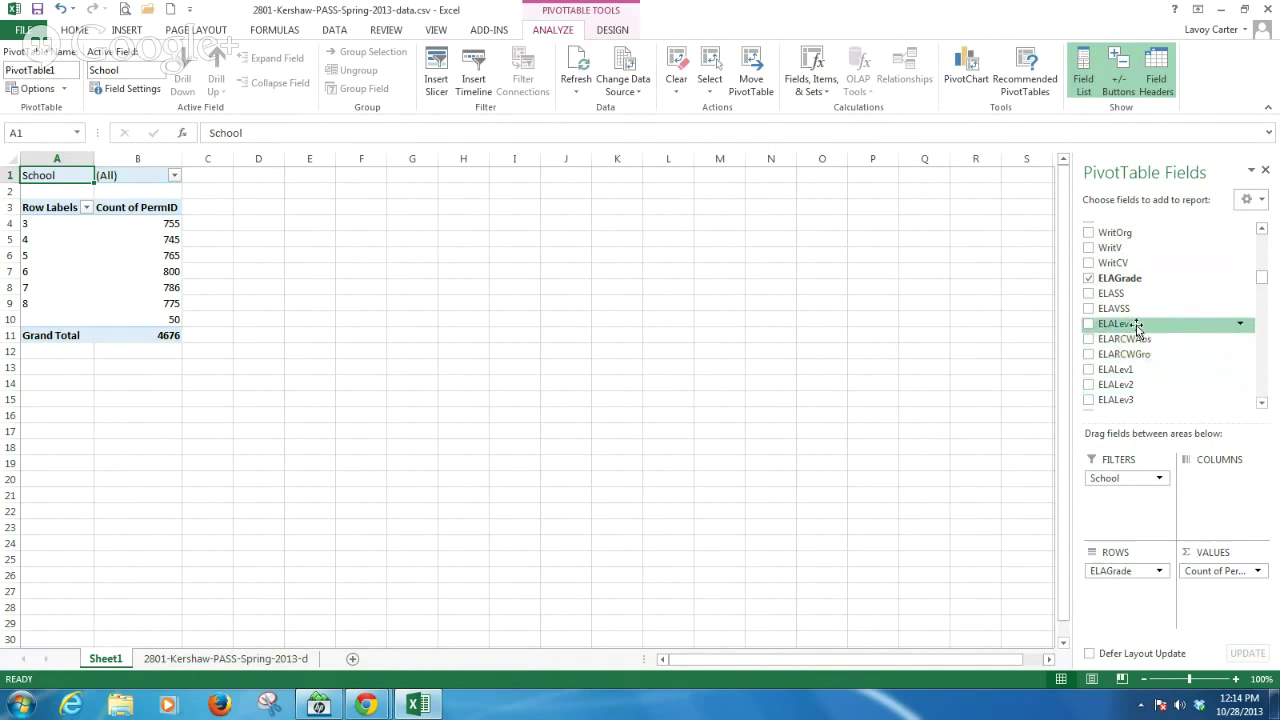
drag(1137, 326, 1230, 484)
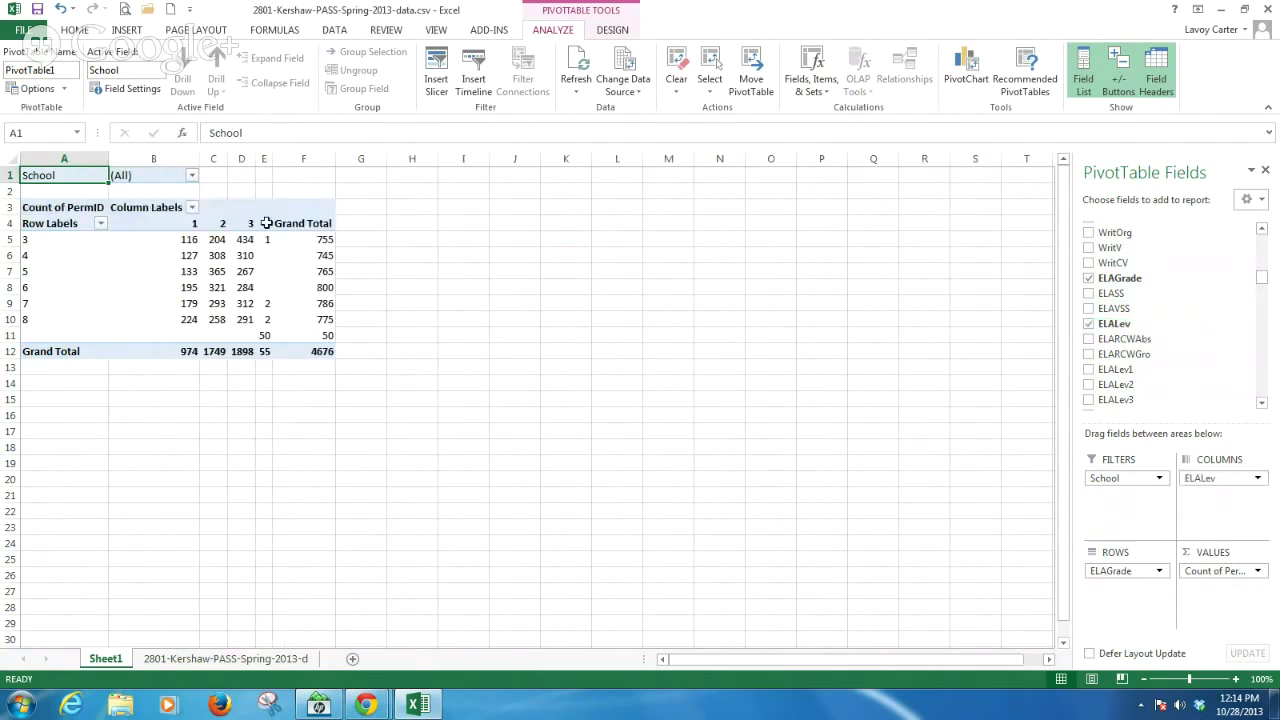
Extract the underlying records of the blank ELALev column's grand total to a new sheet and look through them
mouse_move(207, 257)
mouse_move(270, 354)
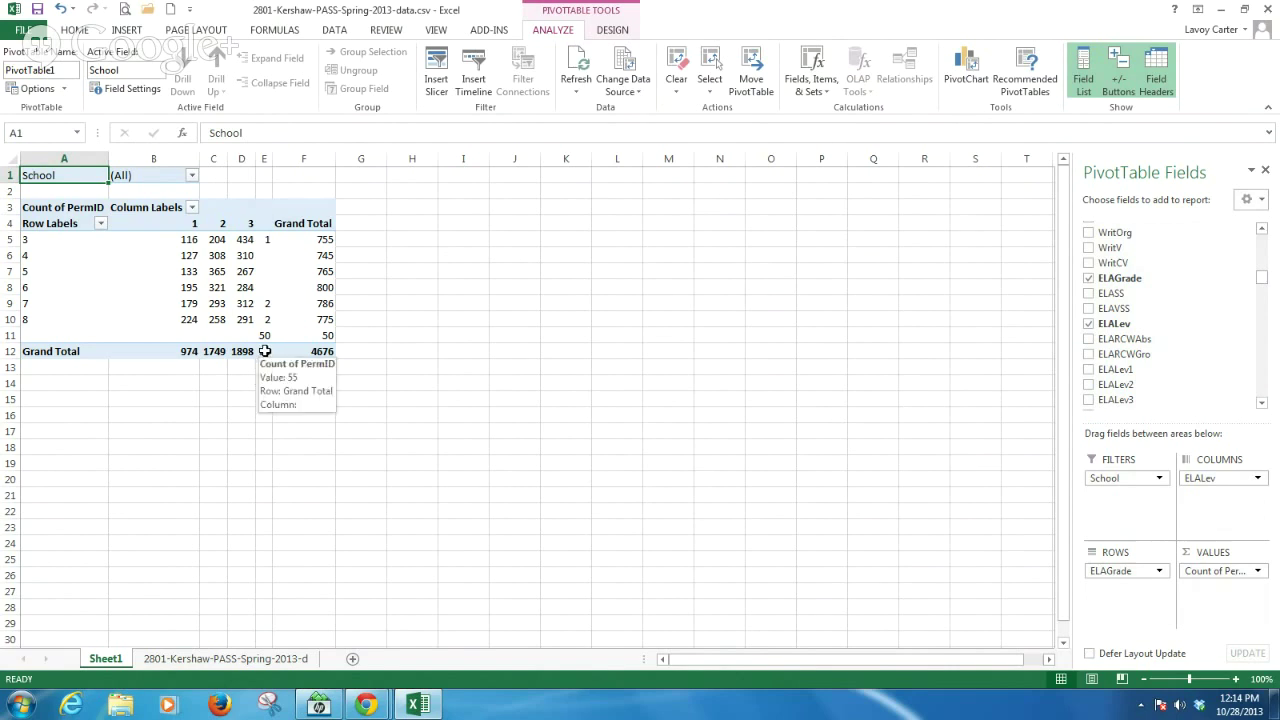
click(265, 351)
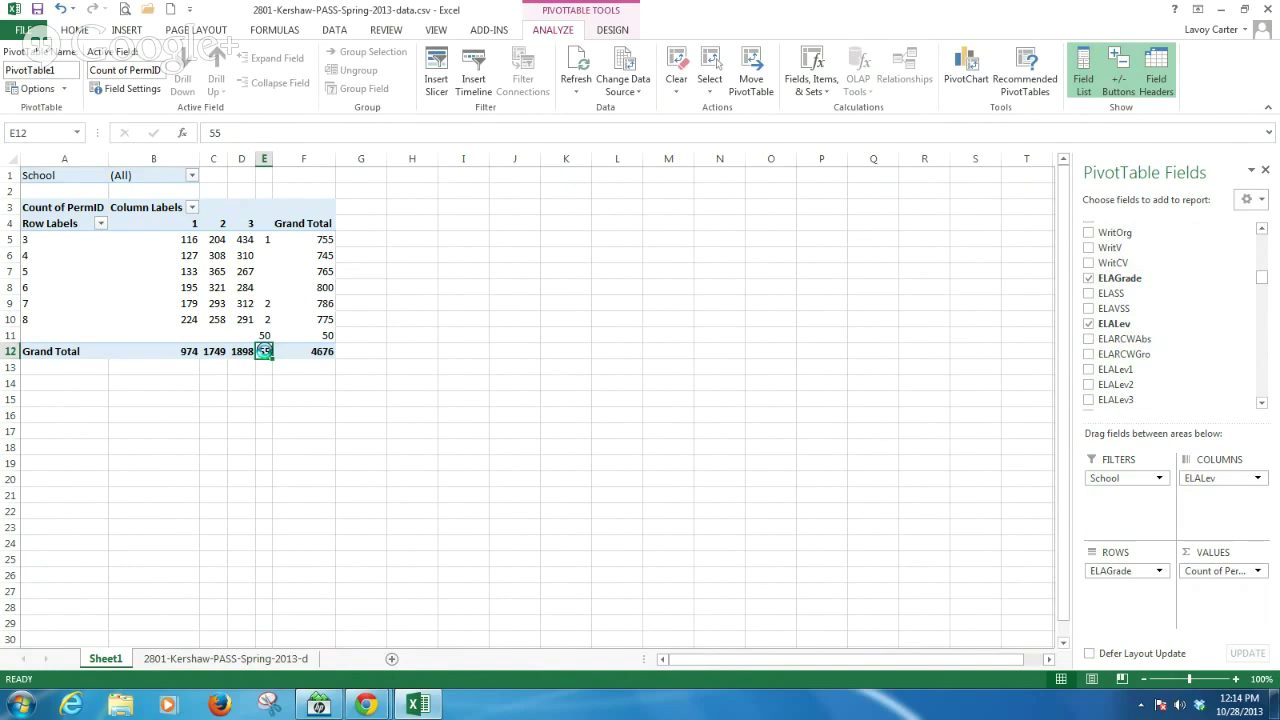
double_click(265, 351)
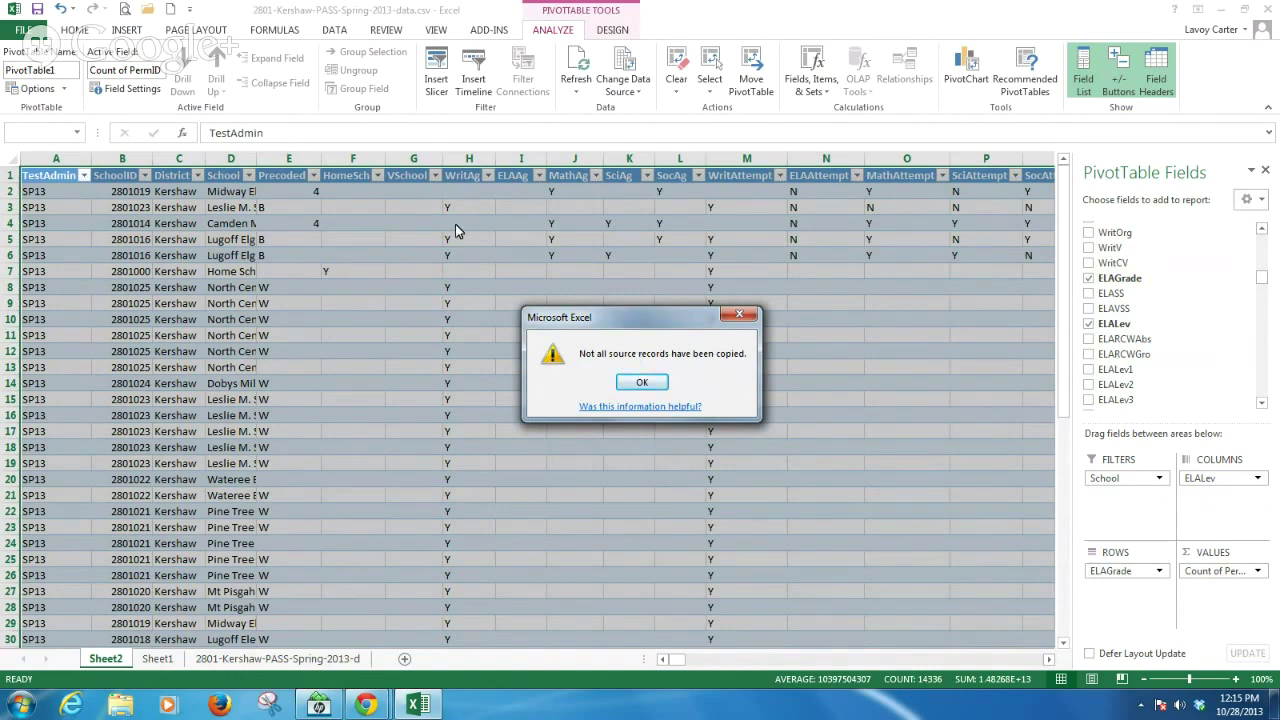
click(643, 383)
click(7, 175)
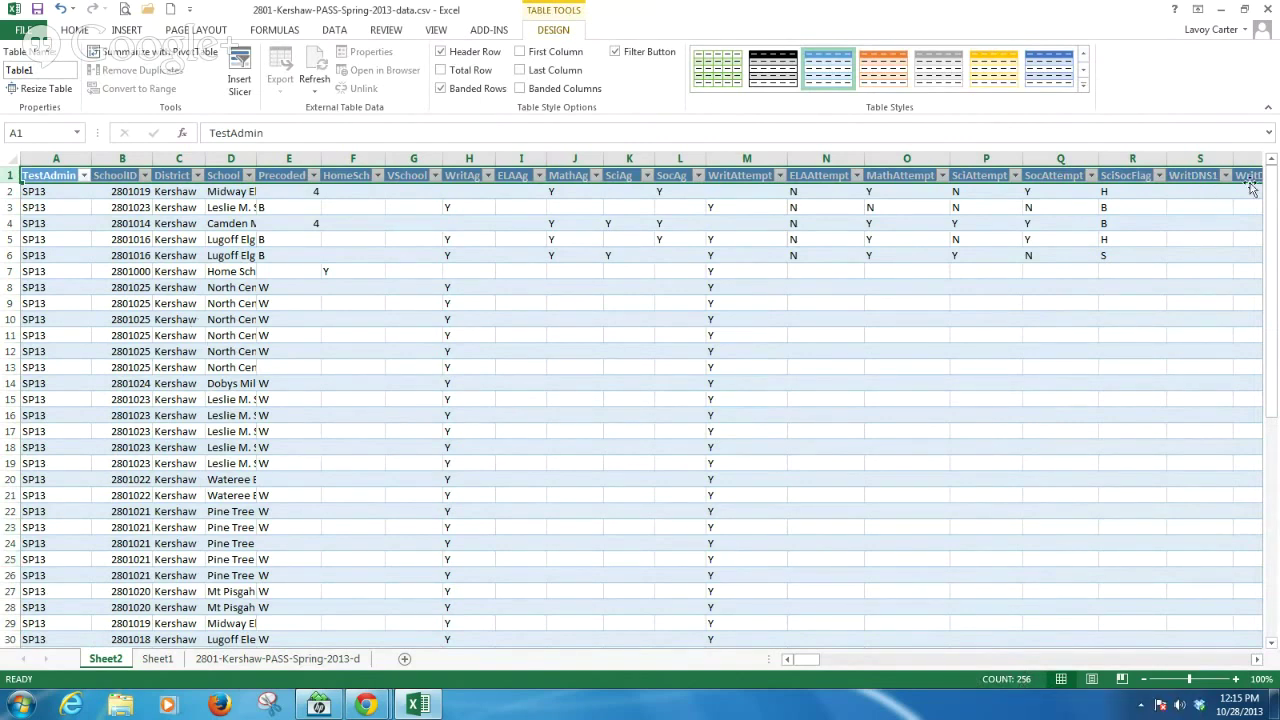
drag(1273, 191, 1276, 416)
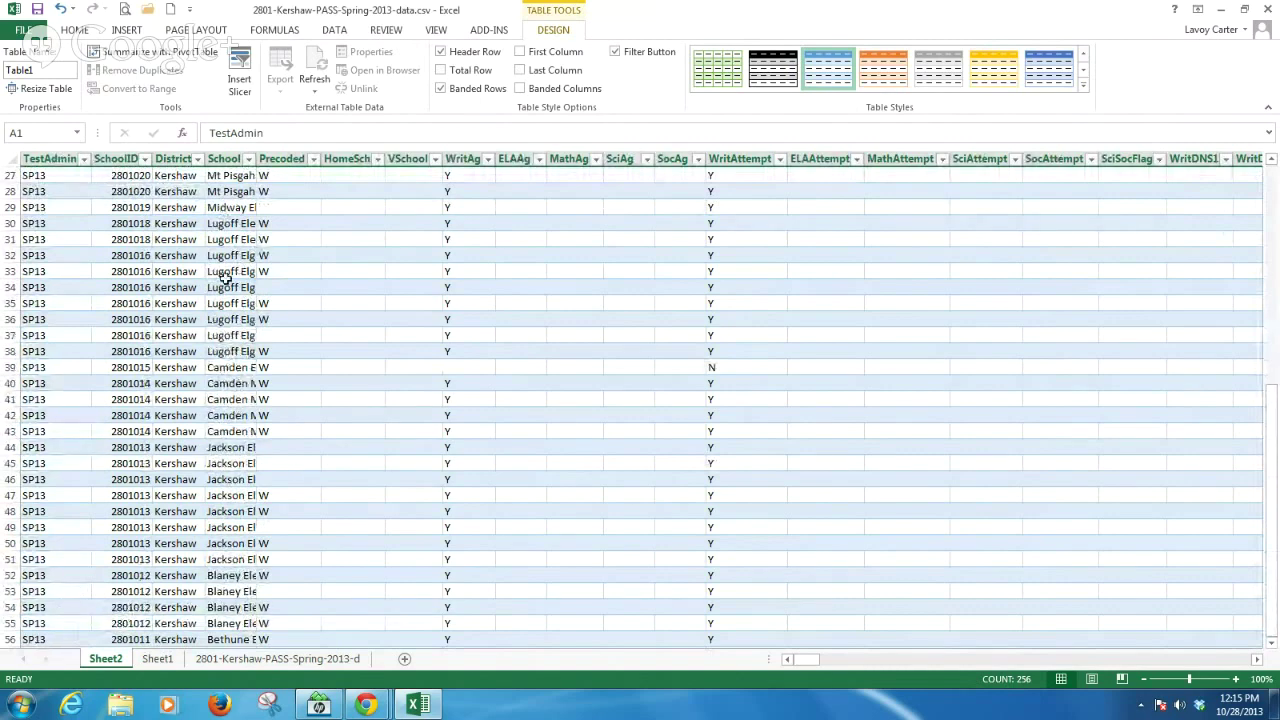
drag(1273, 449, 1263, 209)
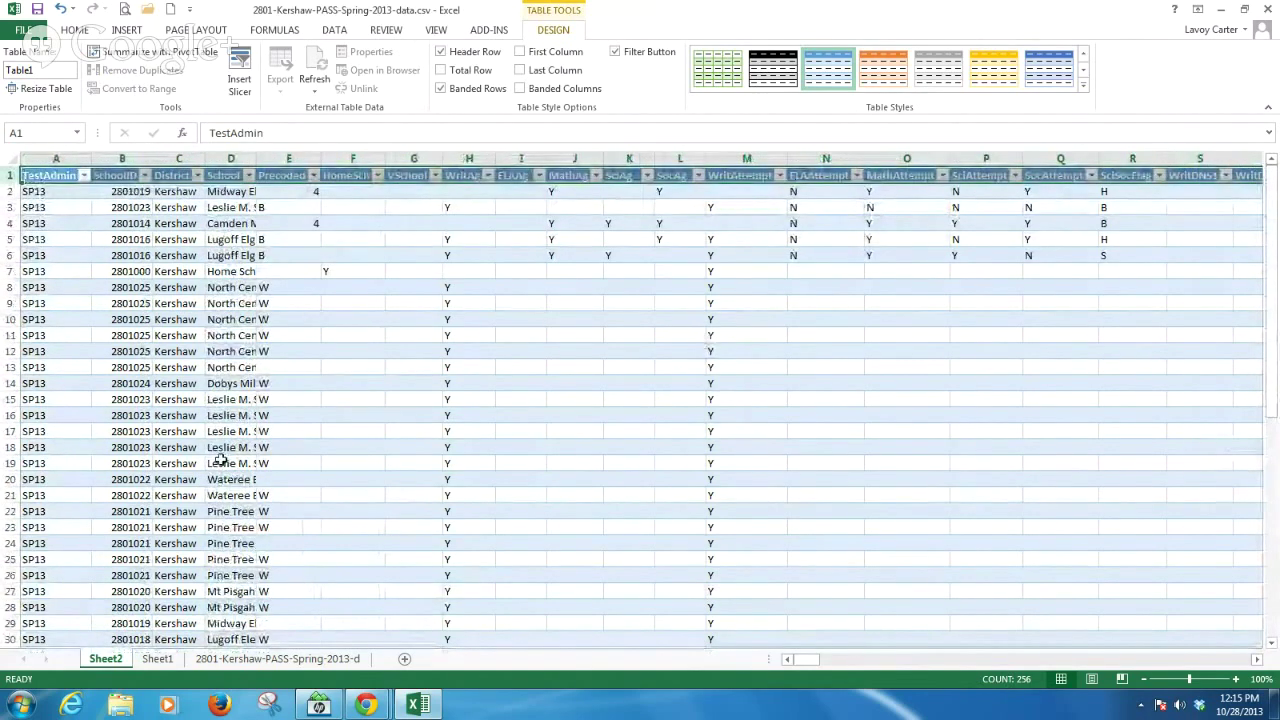
Delete the extracted detail sheet, Sheet2, from the workbook
right_click(106, 660)
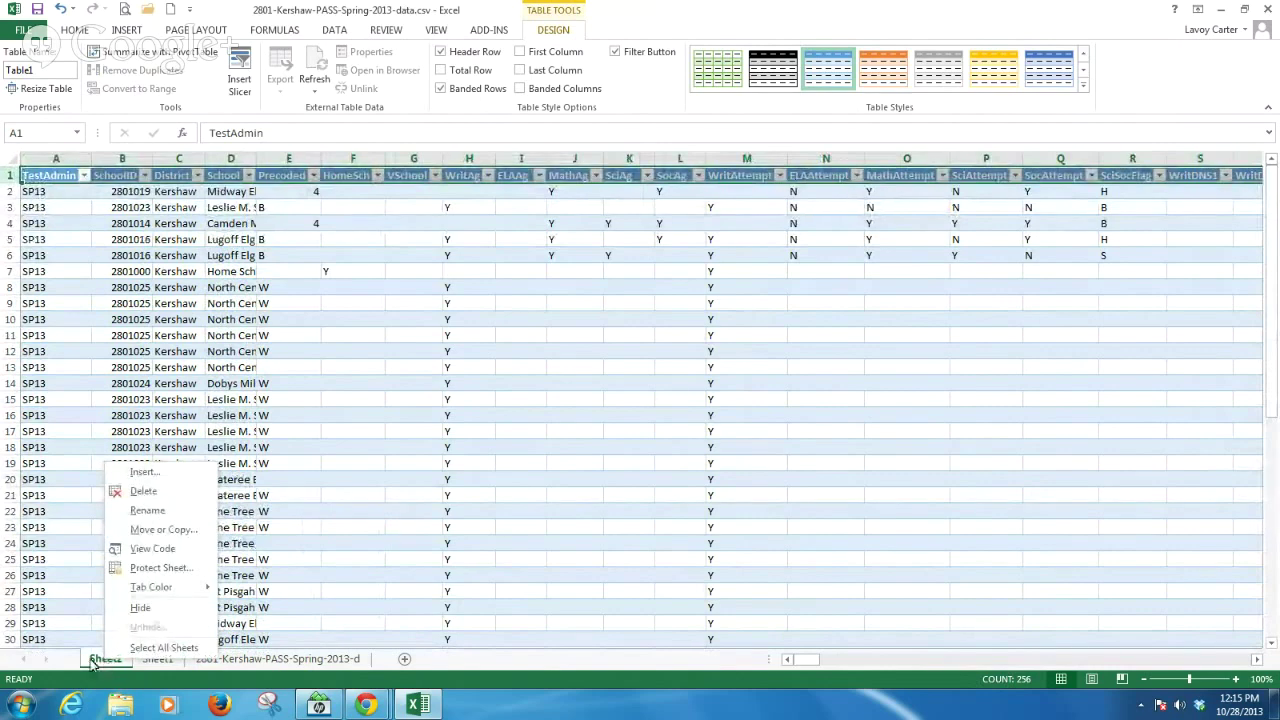
click(145, 491)
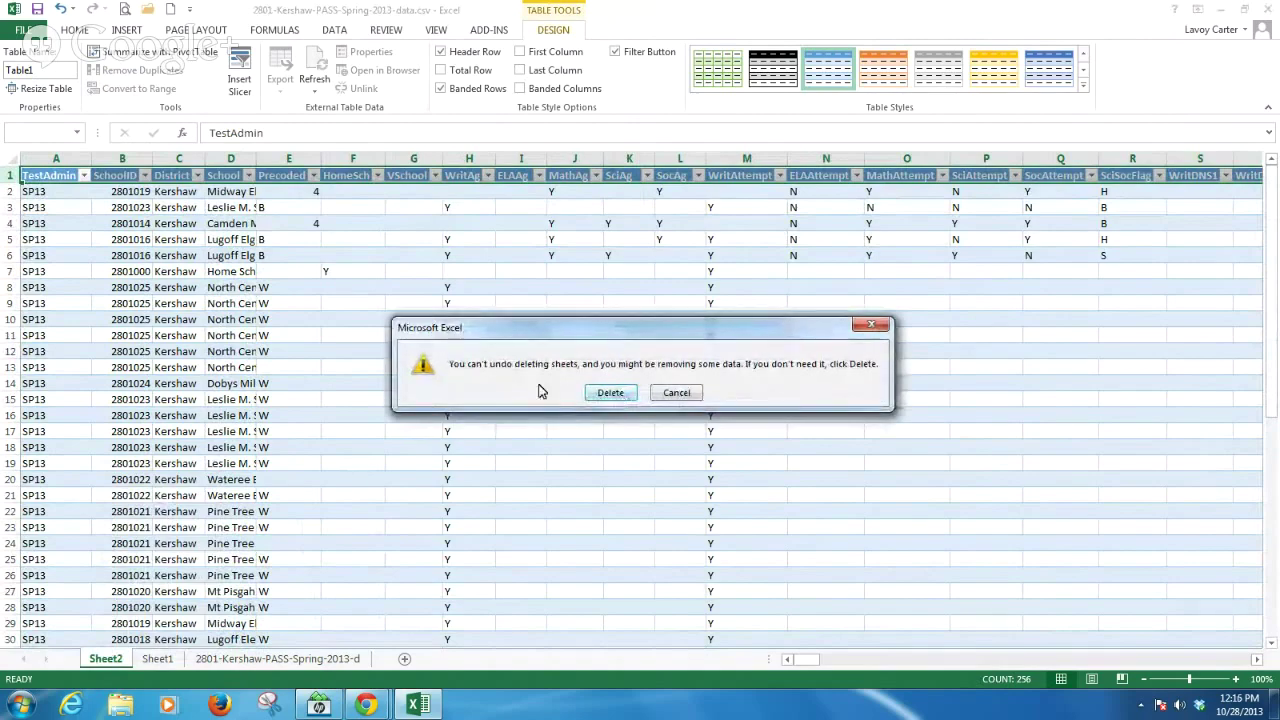
click(610, 393)
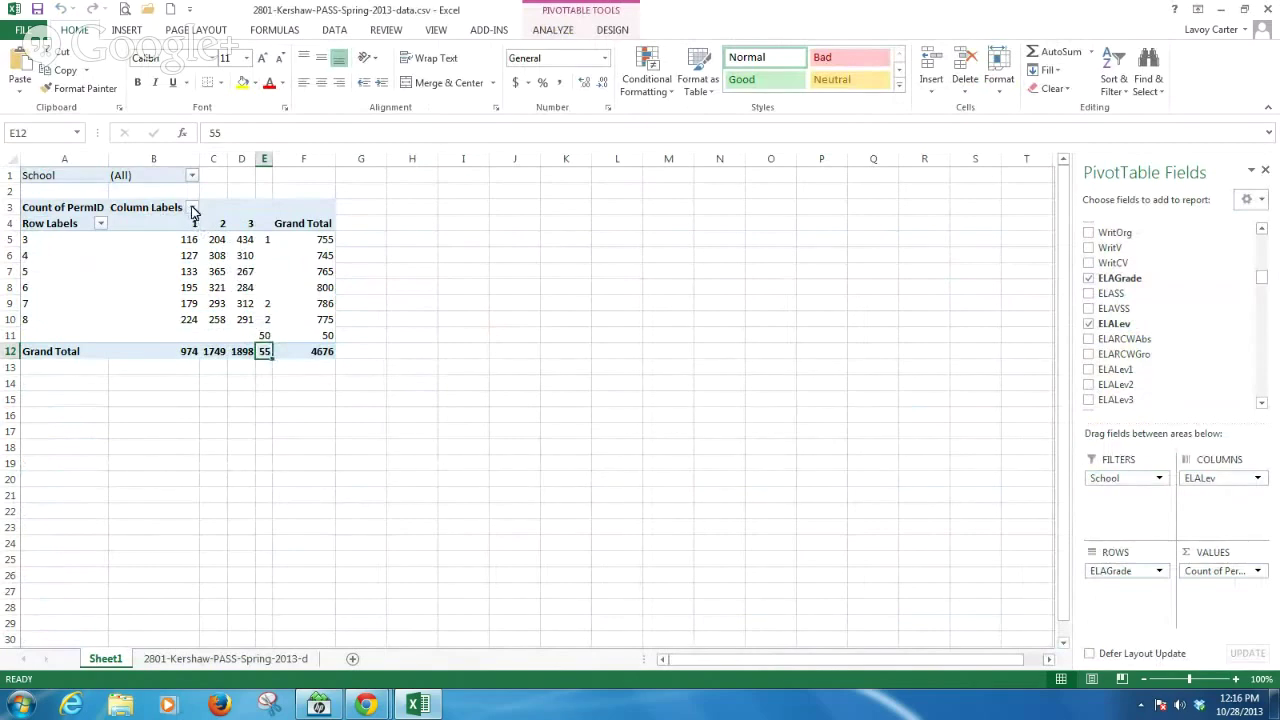
Filter the blank ELALev item out of the PivotTable's columns, keeping levels 1, 2 and 3
click(192, 208)
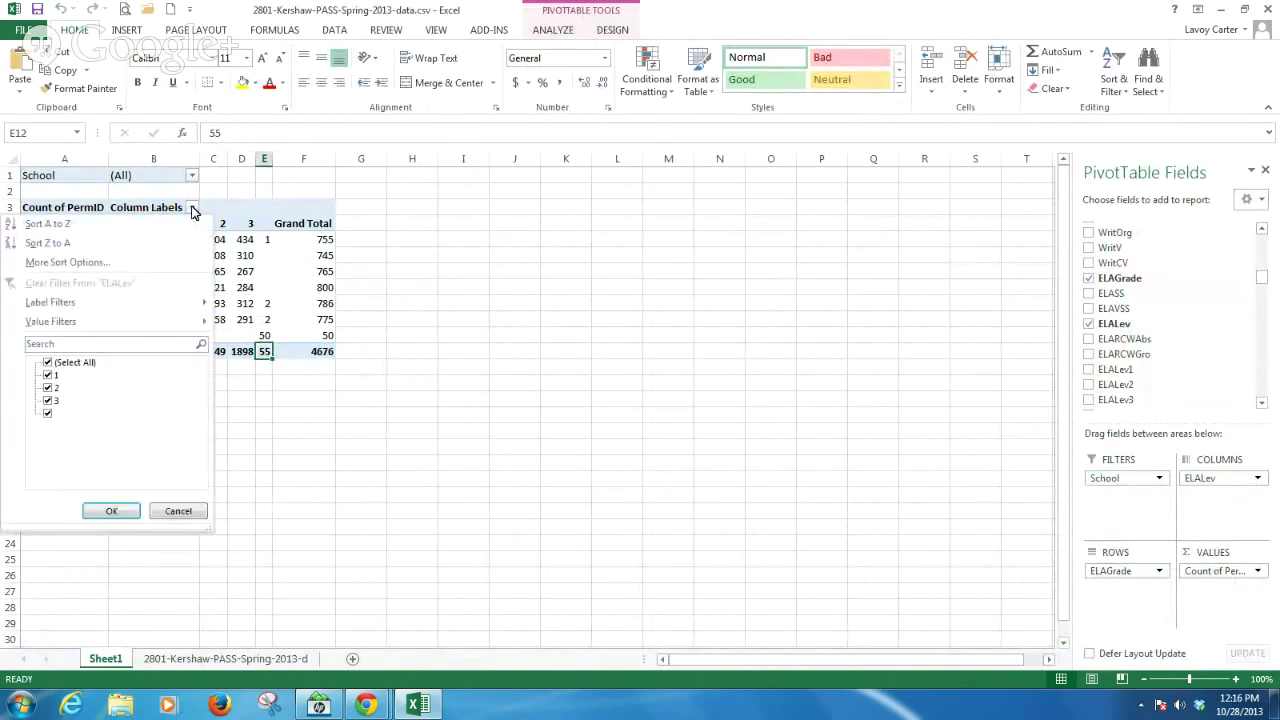
click(49, 415)
click(112, 512)
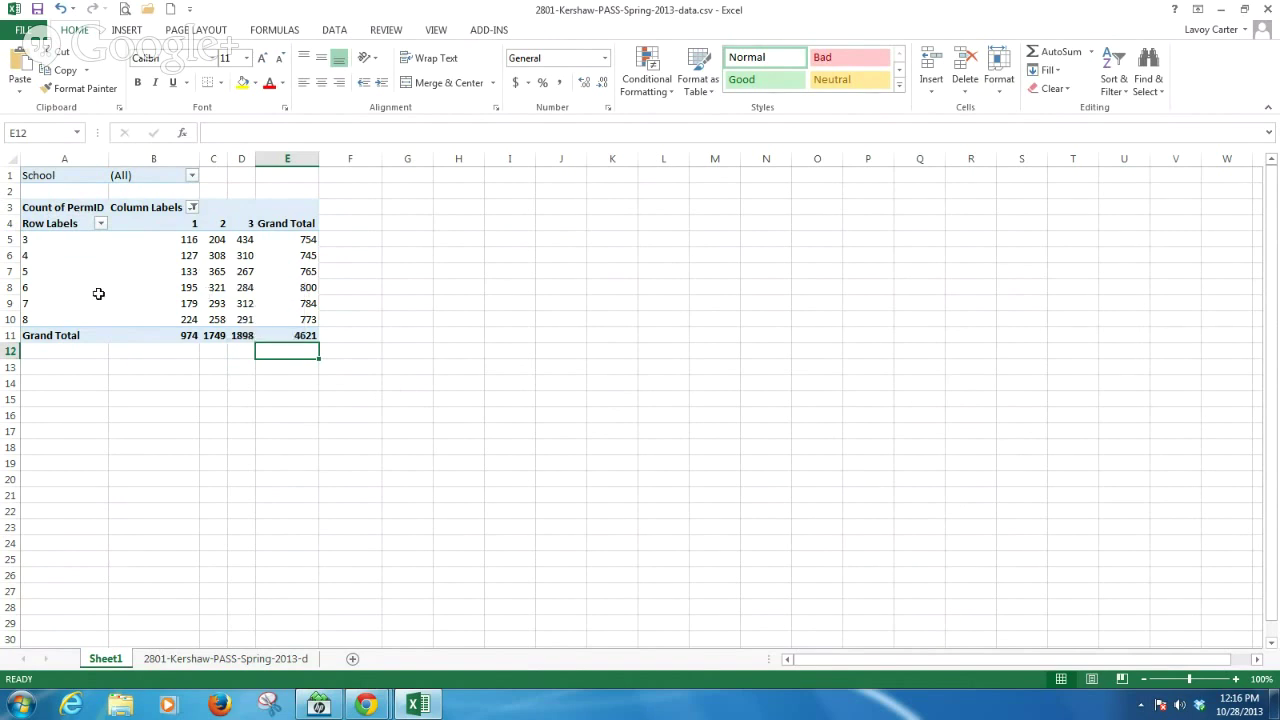
Show the Count of PermID values as % of Row Total
right_click(57, 208)
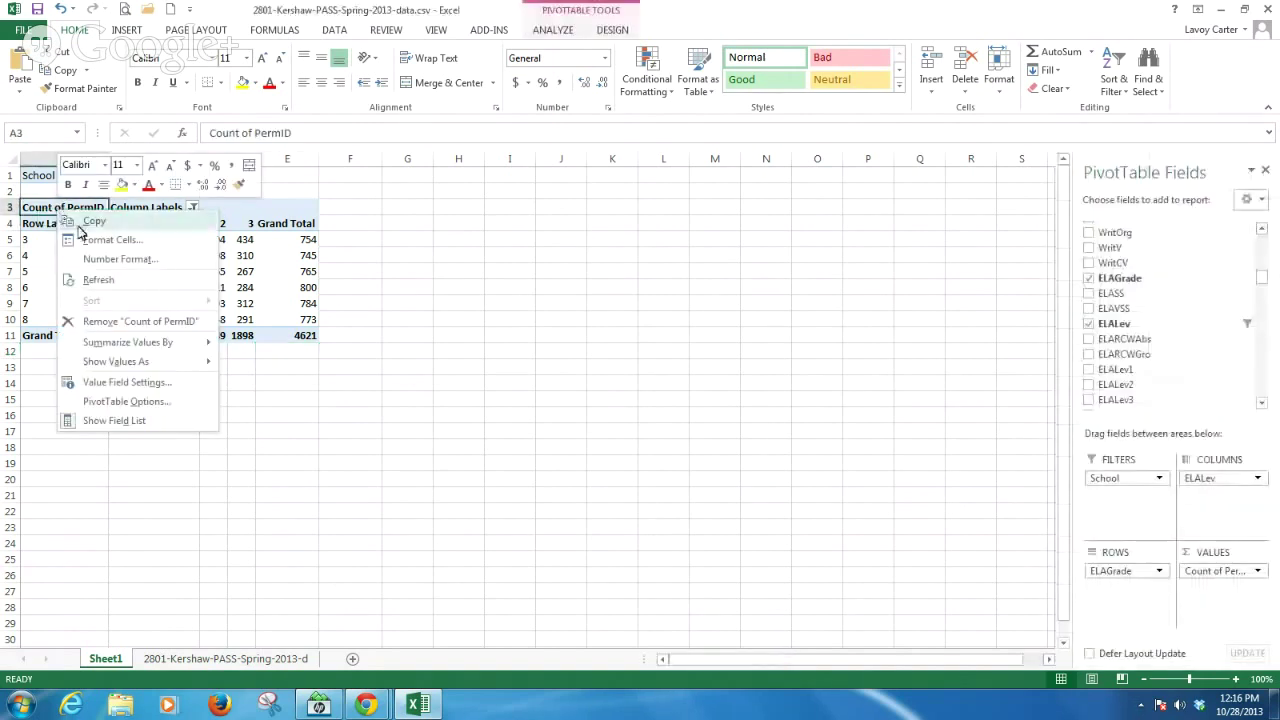
mouse_move(116, 366)
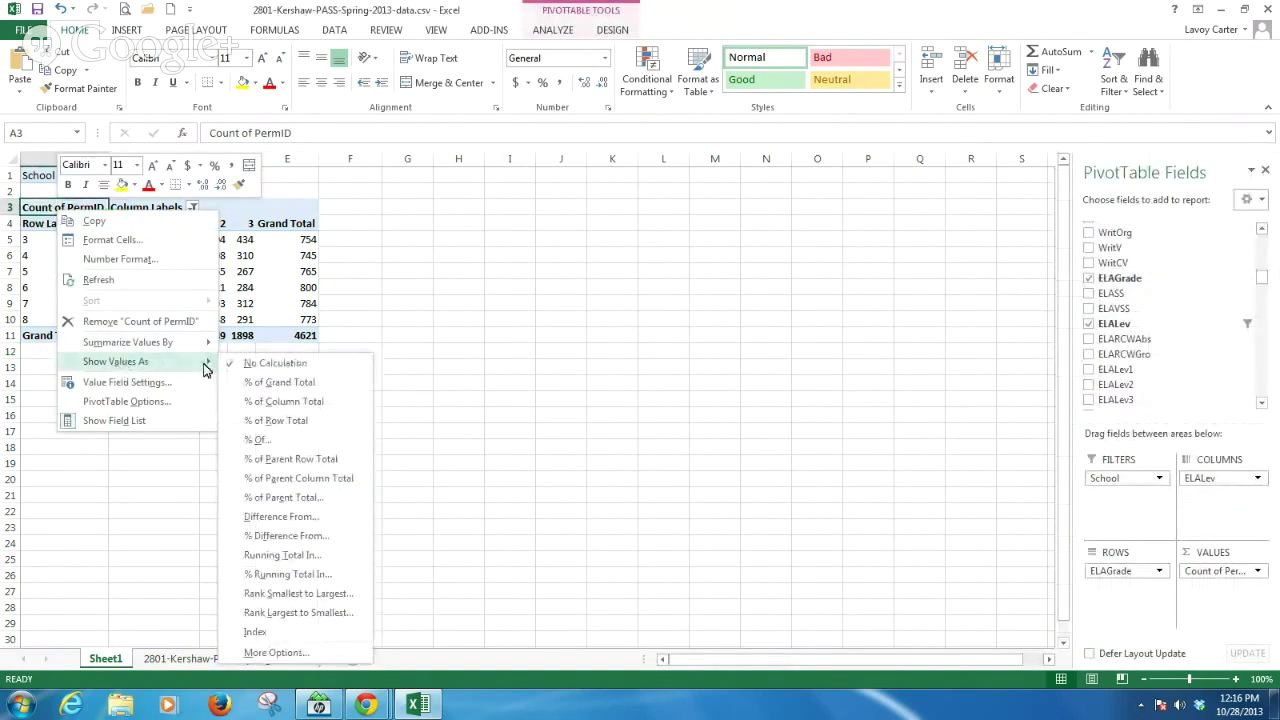
click(279, 421)
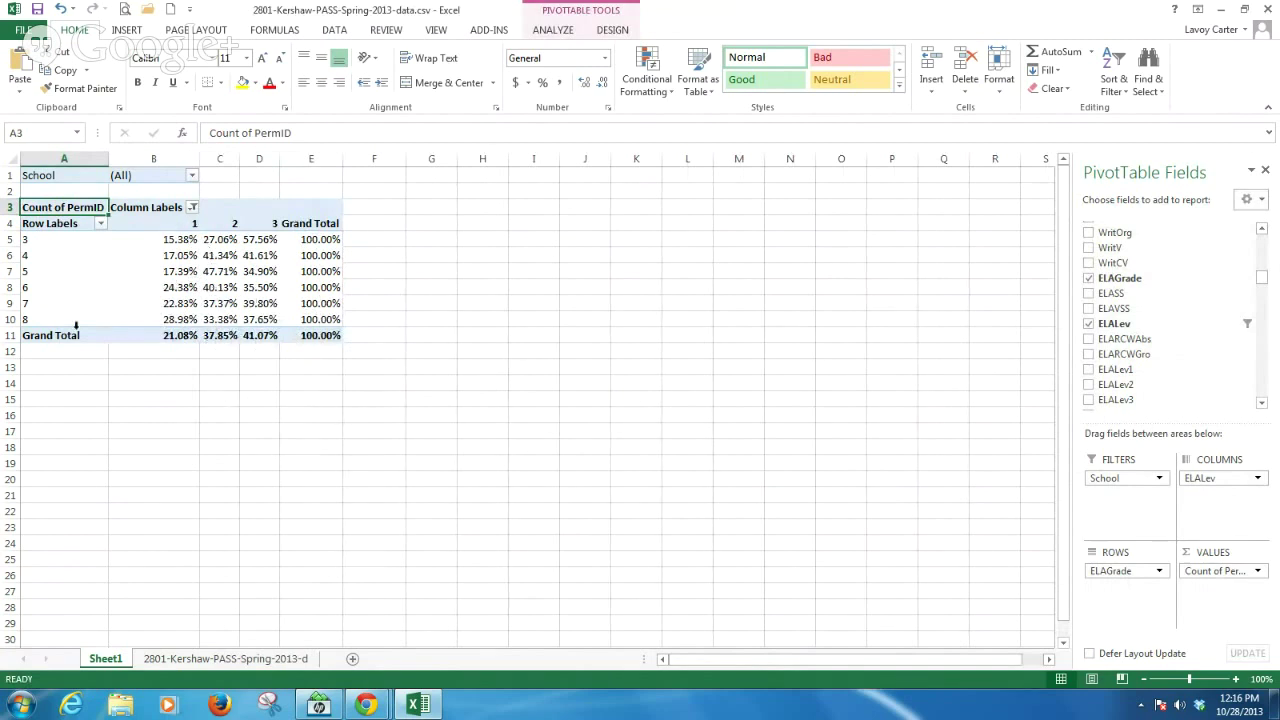
Filter the PivotTable report to the school Blaney Elem
mouse_move(252, 331)
click(193, 178)
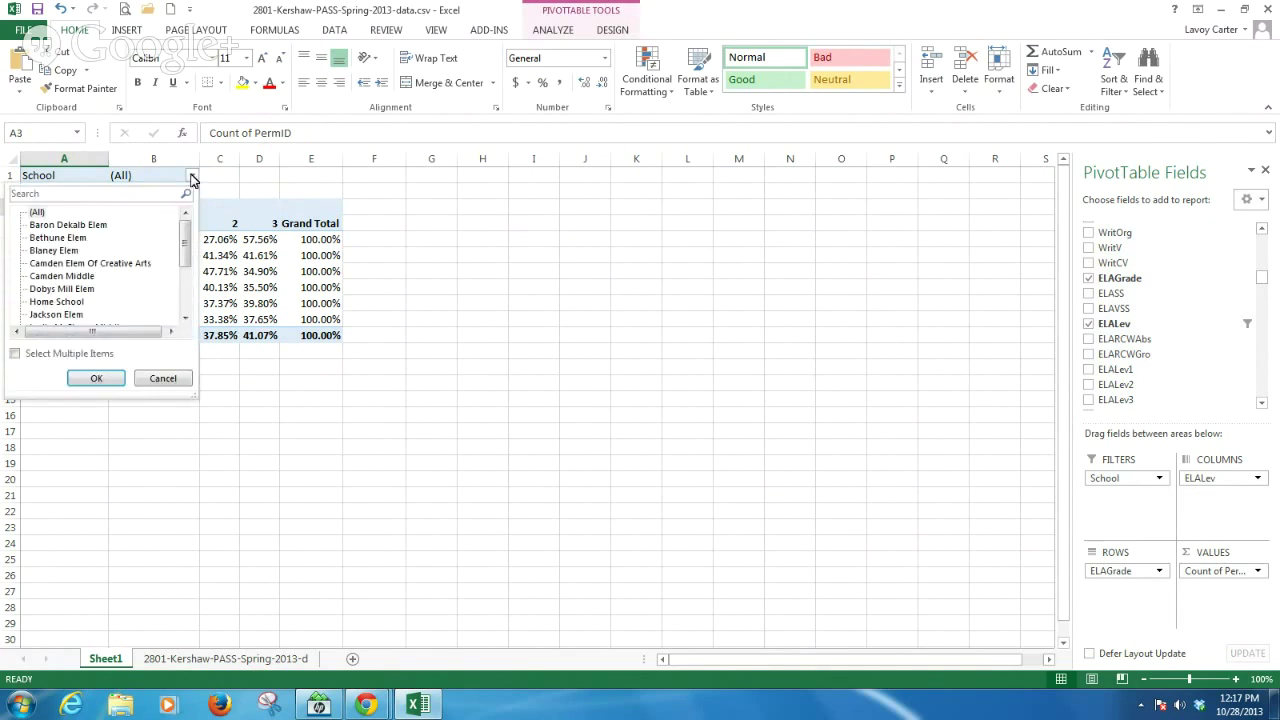
click(60, 251)
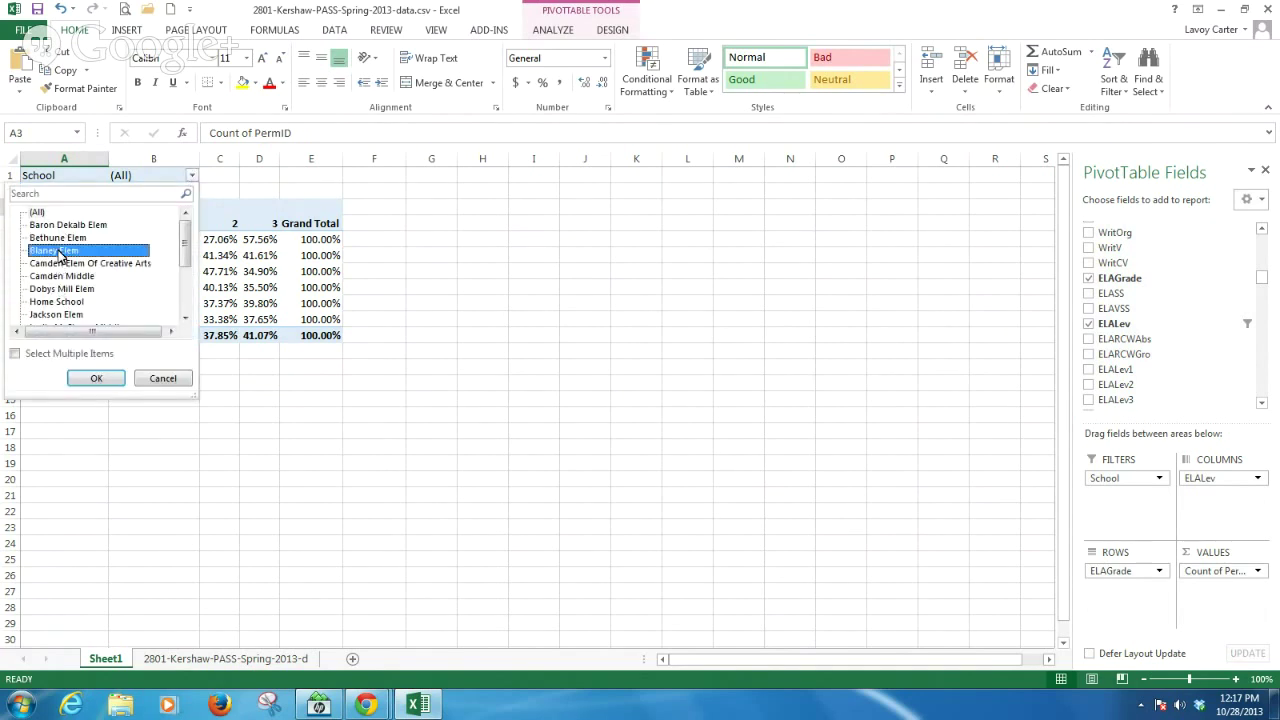
click(104, 382)
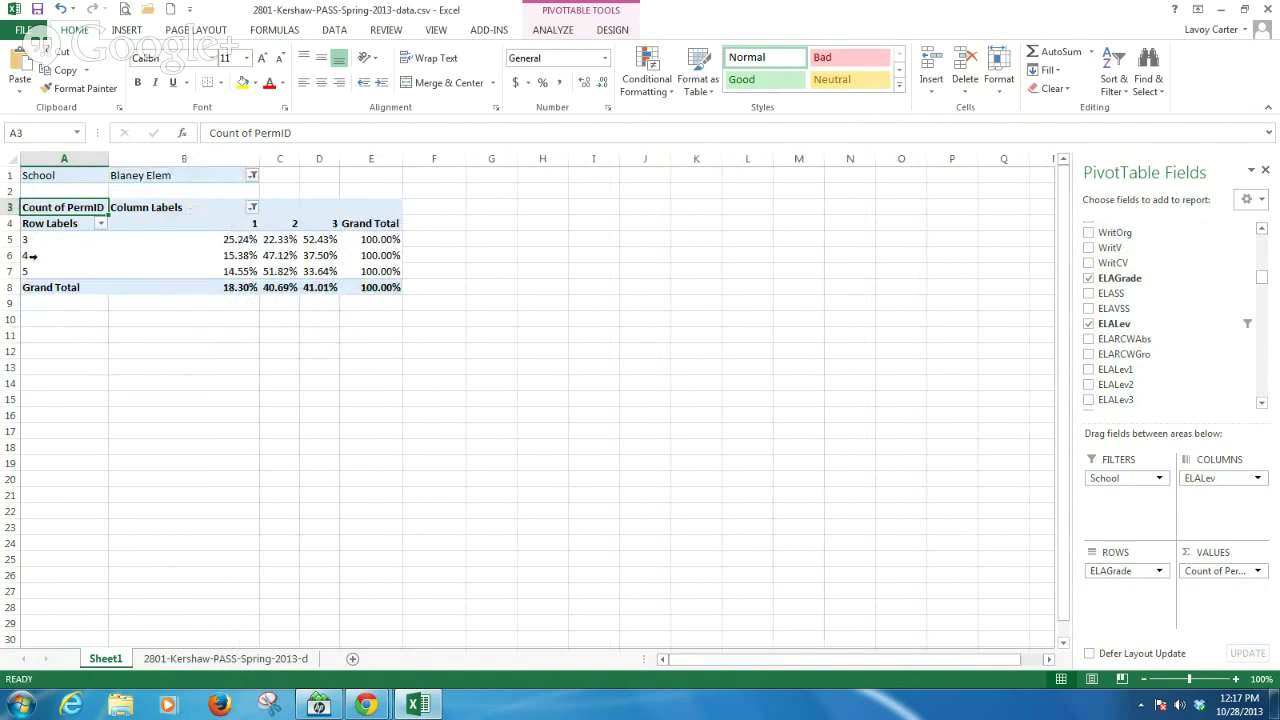